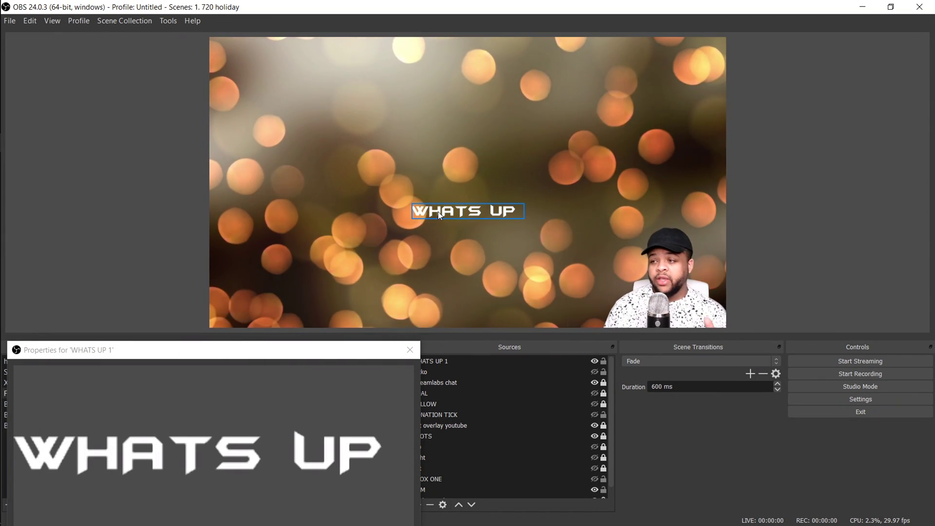
# Step: Scroll the WHATS UP 1 properties window to bring its text settings into view
pyautogui.moveTo(301, 354); pyautogui.dragTo(294, 191)
# Step: Enlarge the WHATS UP text with its handles and move it near the scene's top
pyautogui.click(357, 394)
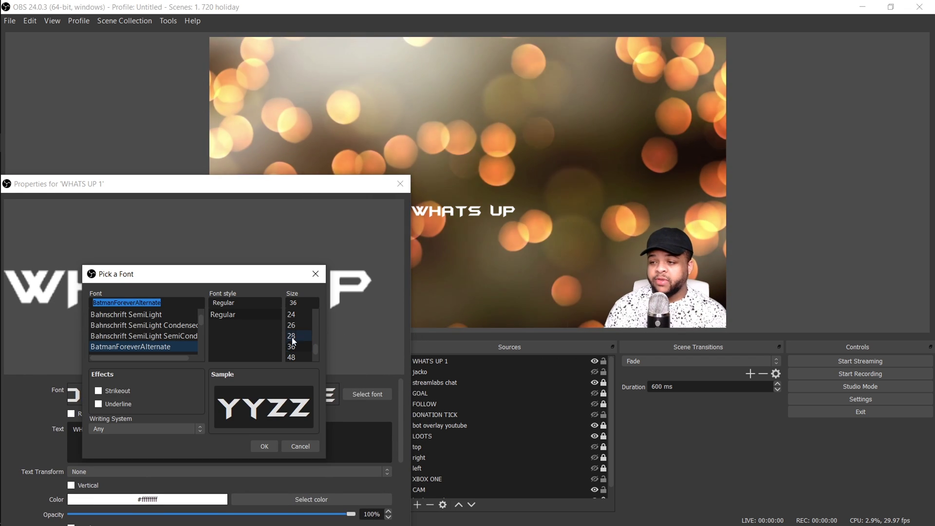
pyautogui.click(315, 274)
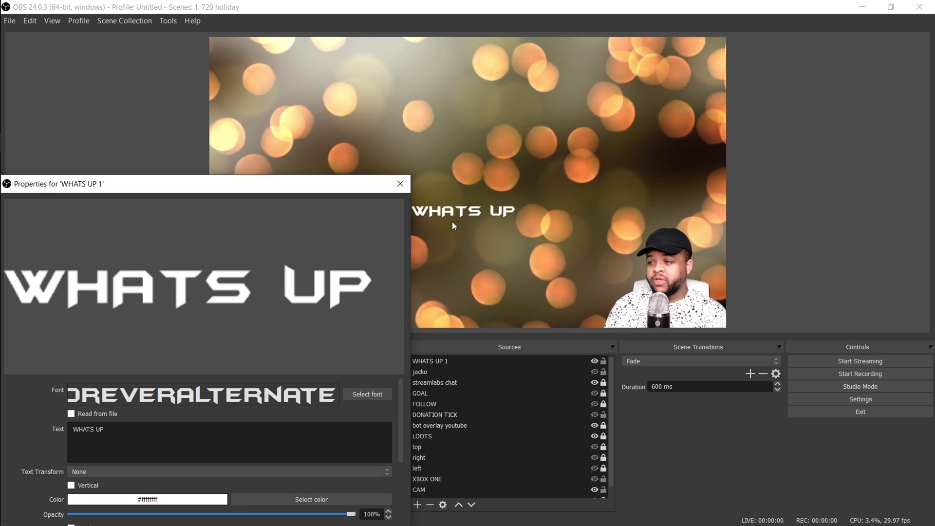
pyautogui.click(469, 214)
pyautogui.moveTo(468, 219); pyautogui.dragTo(661, 253)
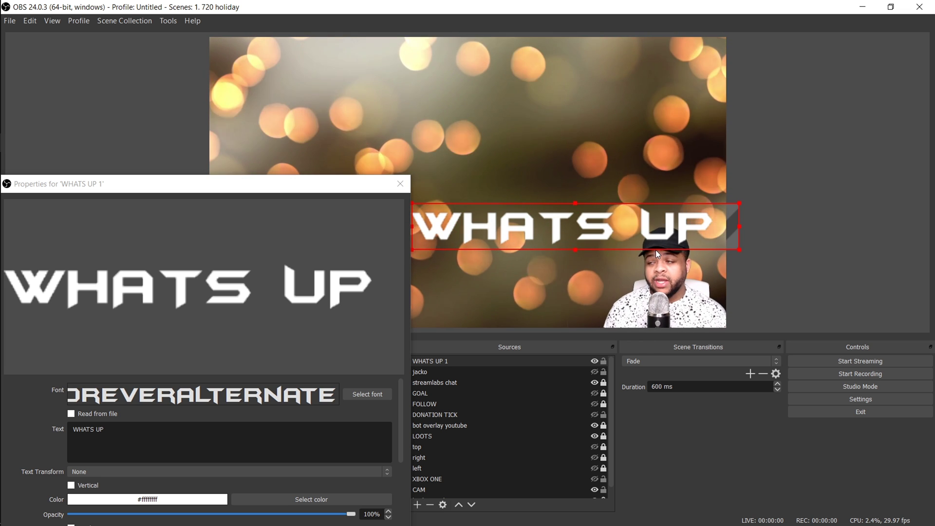
pyautogui.moveTo(655, 250); pyautogui.dragTo(471, 115)
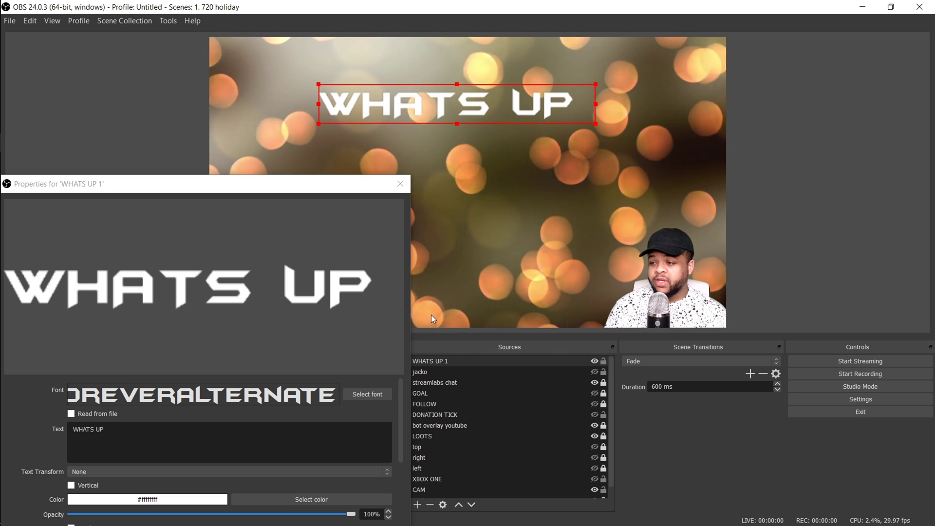
pyautogui.click(373, 398)
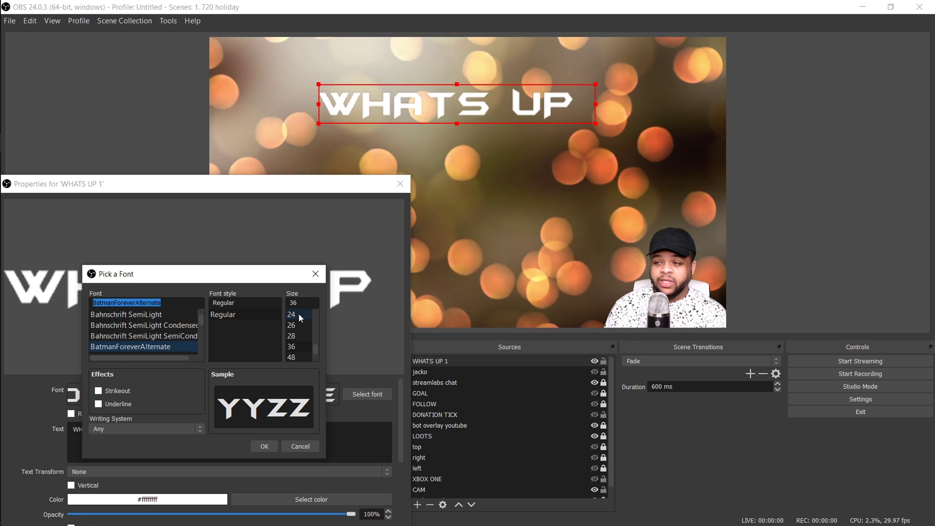
# Step: Set the WHATS UP font size to 16 and stretch the text wider near the top
pyautogui.moveTo(314, 354); pyautogui.dragTo(314, 337)
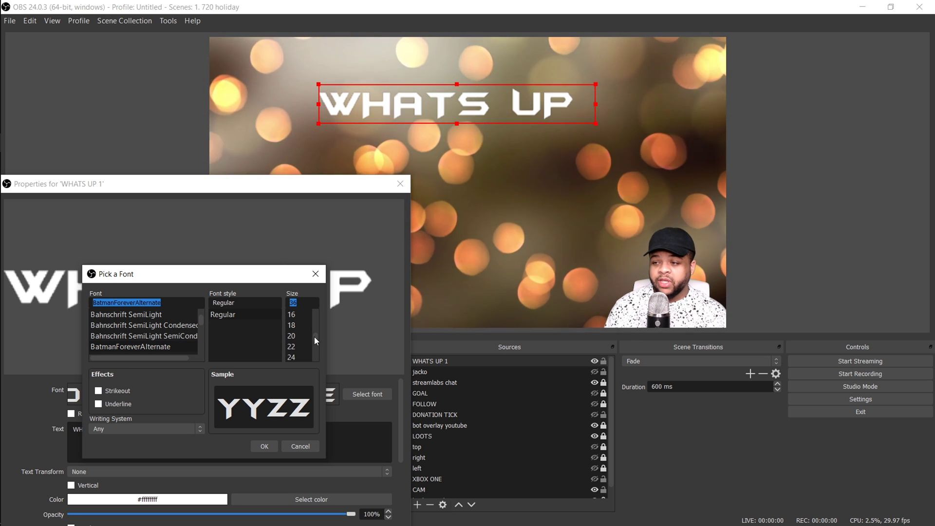
pyautogui.click(302, 314)
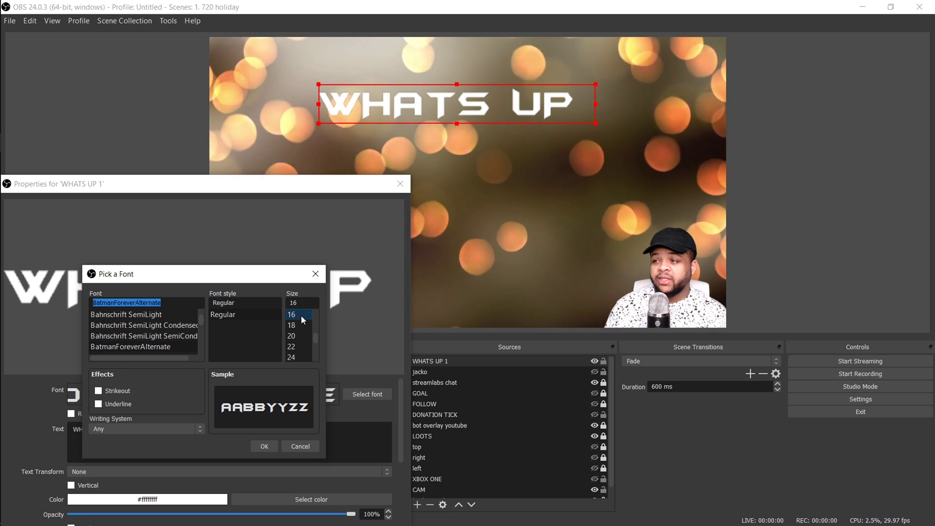
pyautogui.click(271, 445)
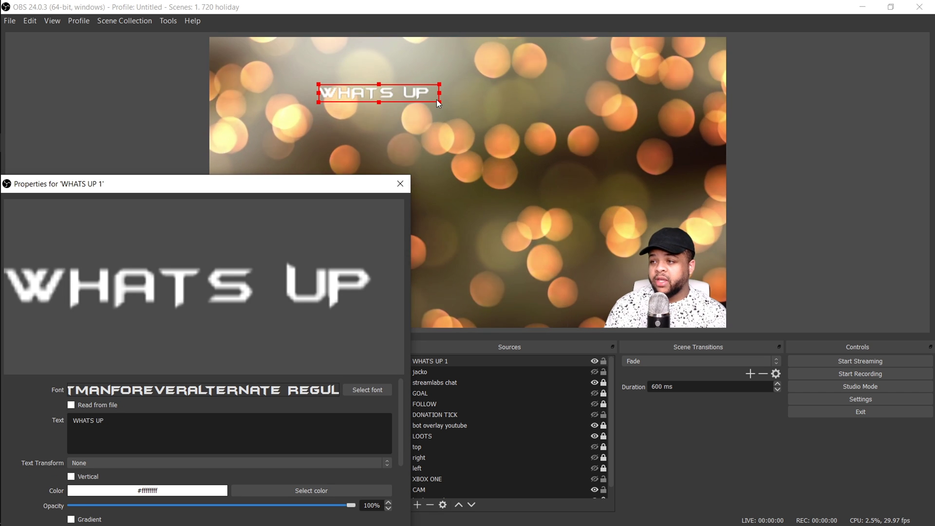
pyautogui.moveTo(466, 135); pyautogui.dragTo(493, 124)
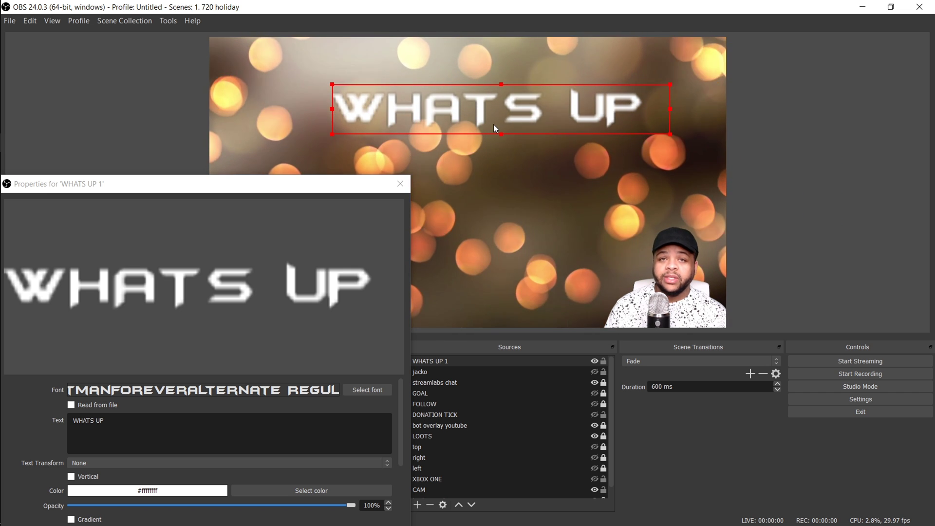
pyautogui.click(16, 427)
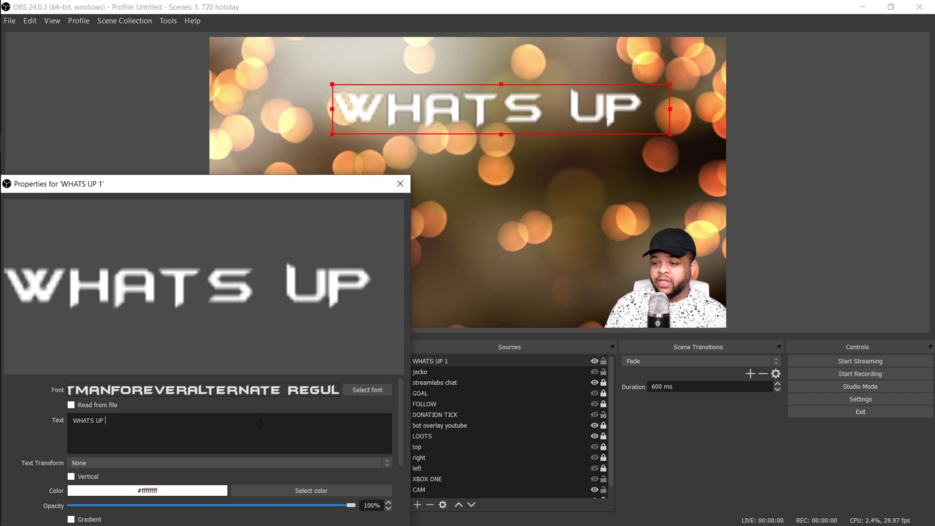
# Step: Change the WHATS UP font size to 72 and drag its handles to shrink the oversized text
pyautogui.click(381, 389)
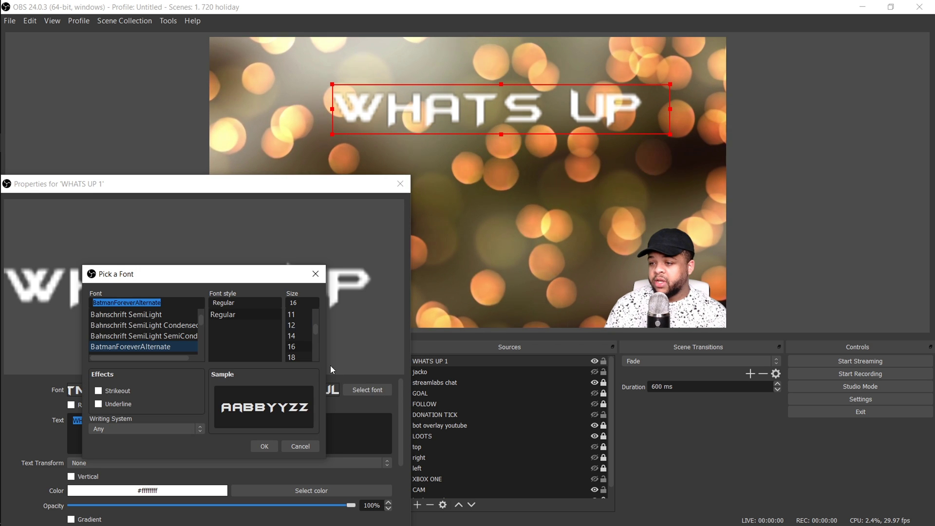
pyautogui.scroll(-3, 300, 345)
pyautogui.click(297, 347)
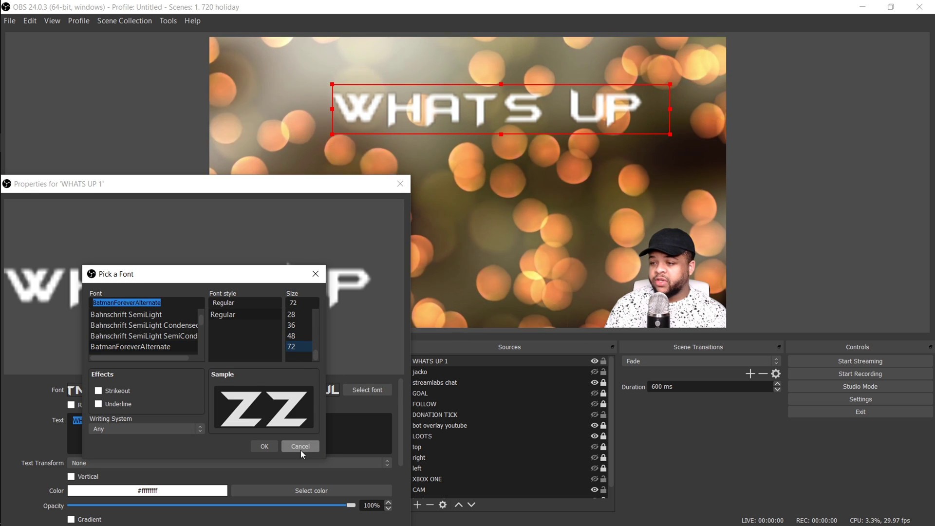
pyautogui.click(265, 446)
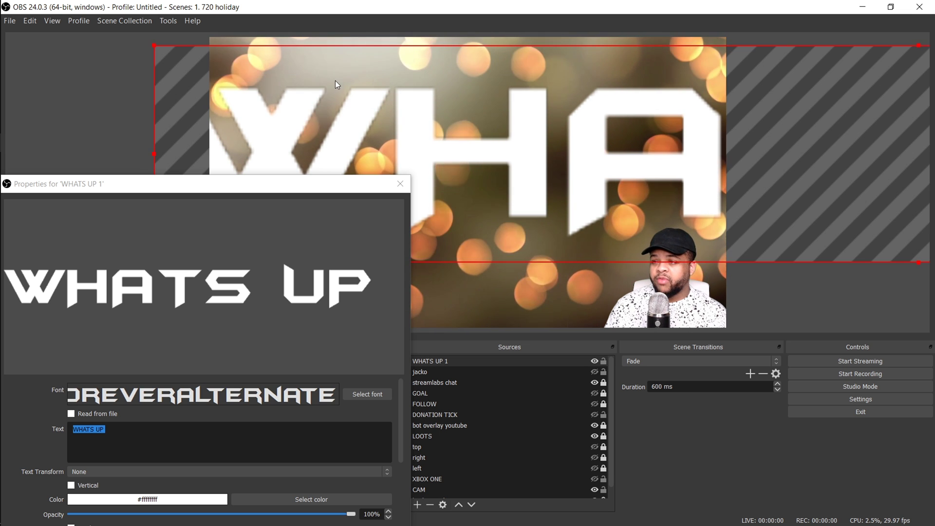
pyautogui.moveTo(173, 58); pyautogui.dragTo(769, 166)
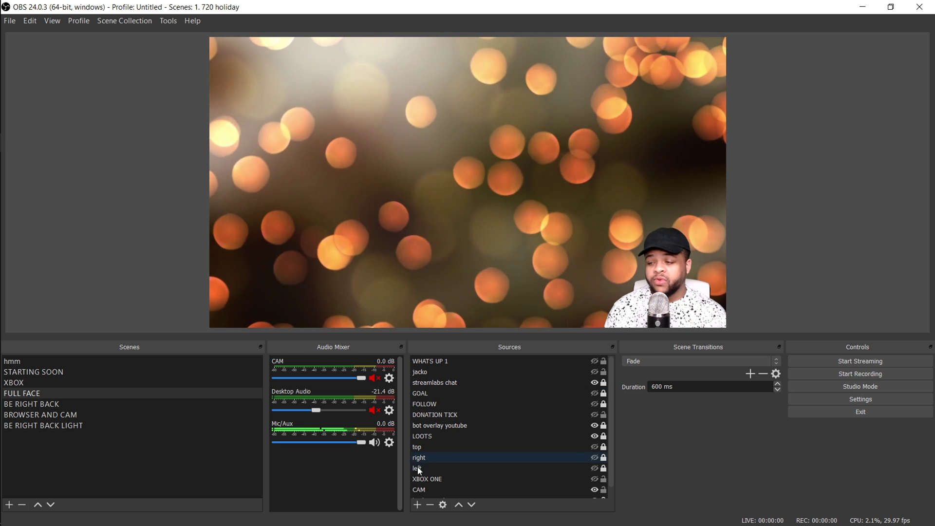
# Step: Add a new Text (GDI+) source named 'WHATS UP2'
pyautogui.click(418, 505)
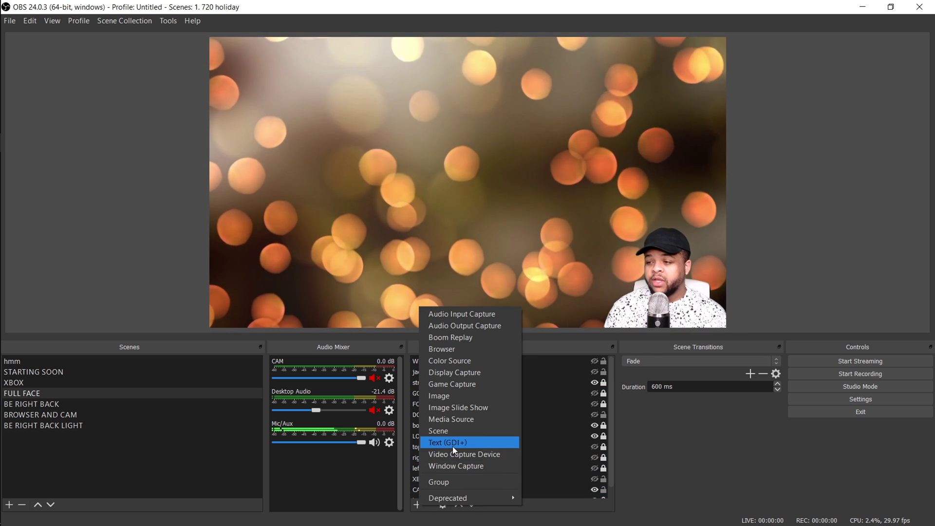
pyautogui.click(452, 446)
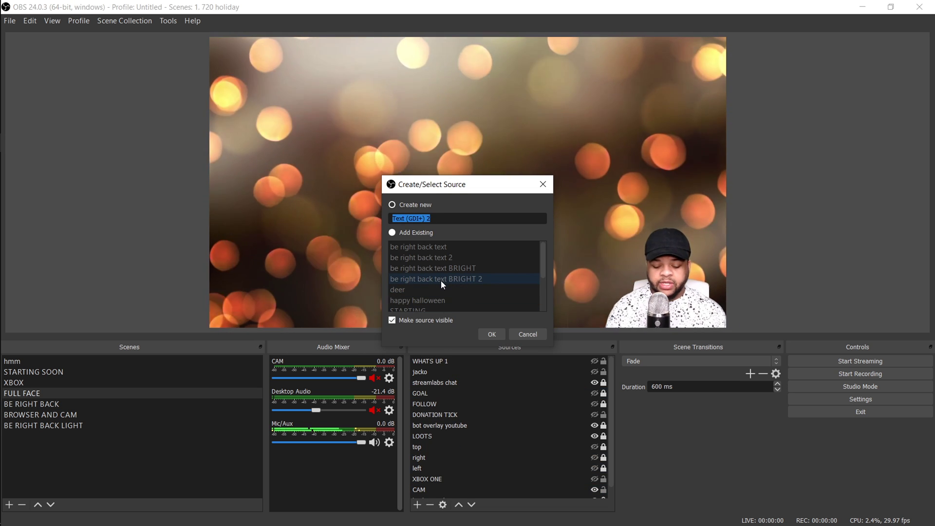
pyautogui.write('WHATS UP')
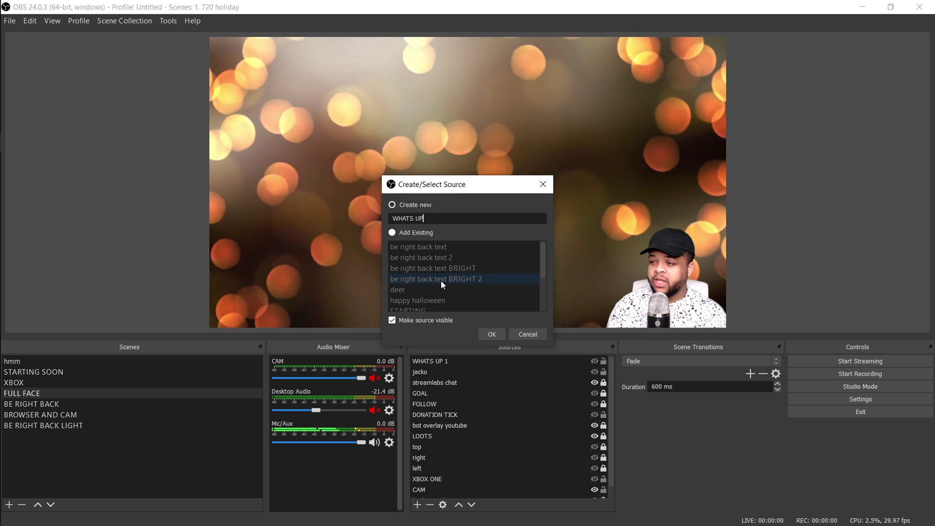
pyautogui.write('2')
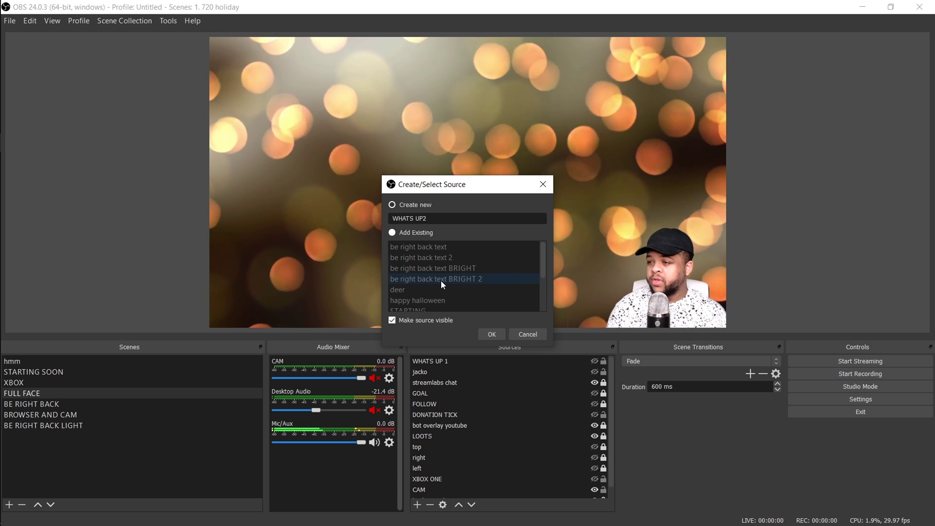
pyautogui.press('Return')
pyautogui.click(539, 293)
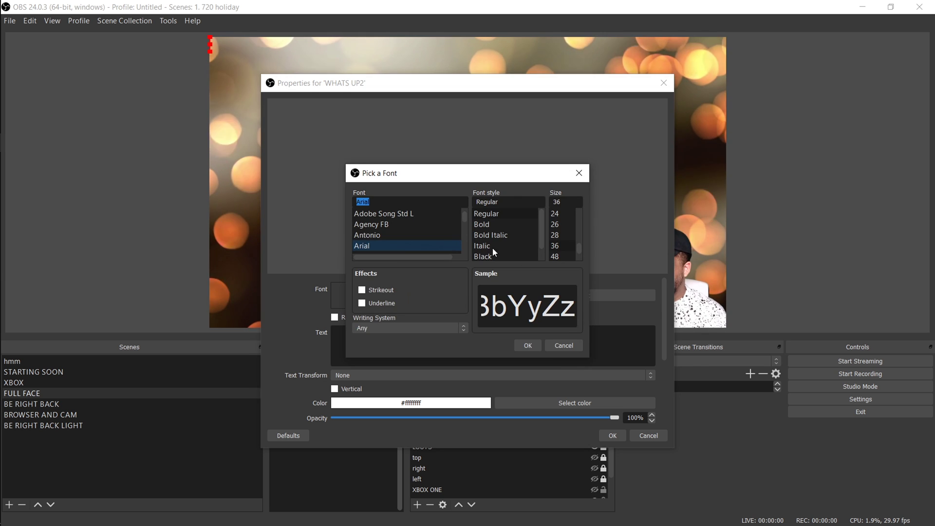
# Step: Choose BatmanForeverAlternate as the WHATS UP2 font
pyautogui.press('Down')
pyautogui.press('Down')
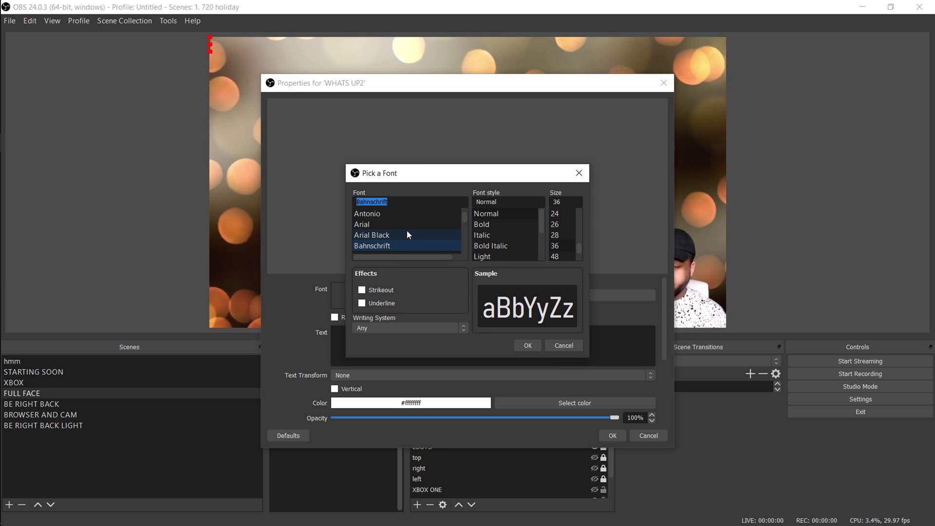
pyautogui.scroll(-5, 407, 229)
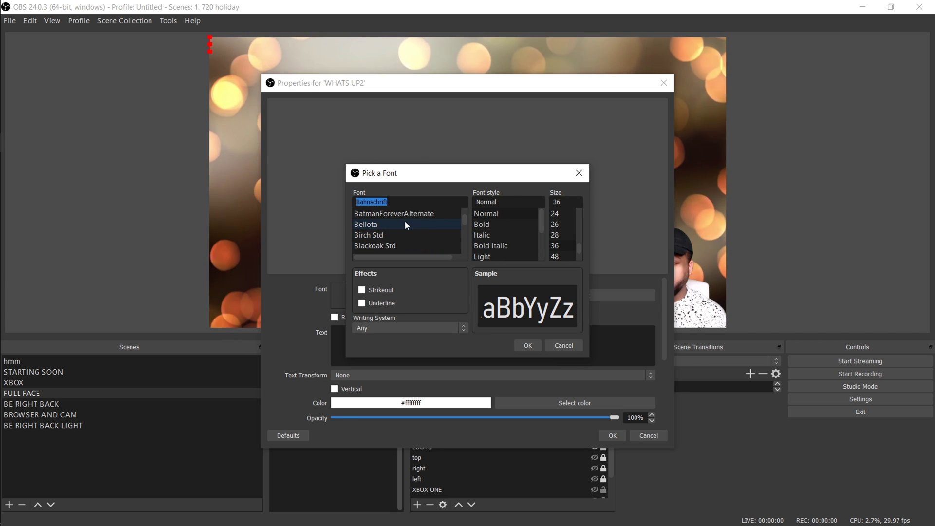
pyautogui.scroll(1, 405, 221)
pyautogui.scroll(-1, 402, 228)
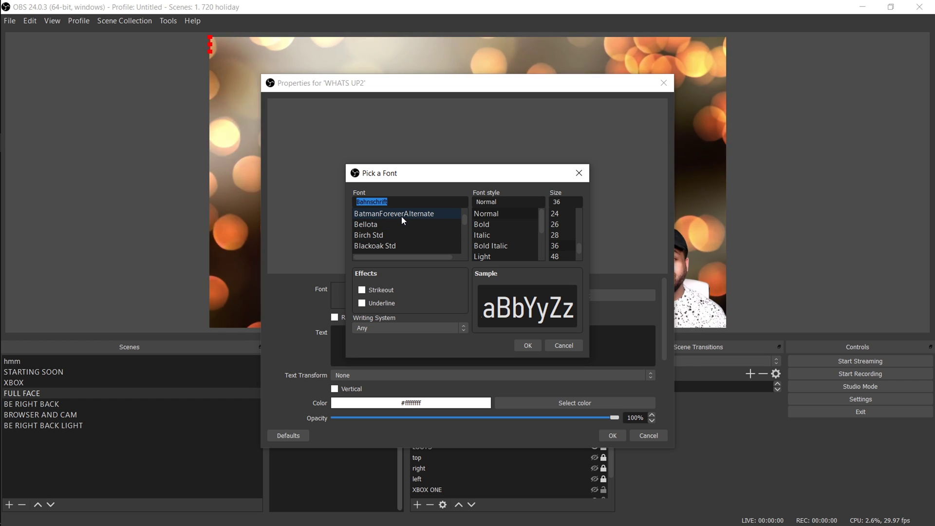
pyautogui.doubleClick(402, 215)
# Step: Test-type 'WHATS UP' in the Text box, then clear it
pyautogui.moveTo(564, 82); pyautogui.dragTo(333, 175)
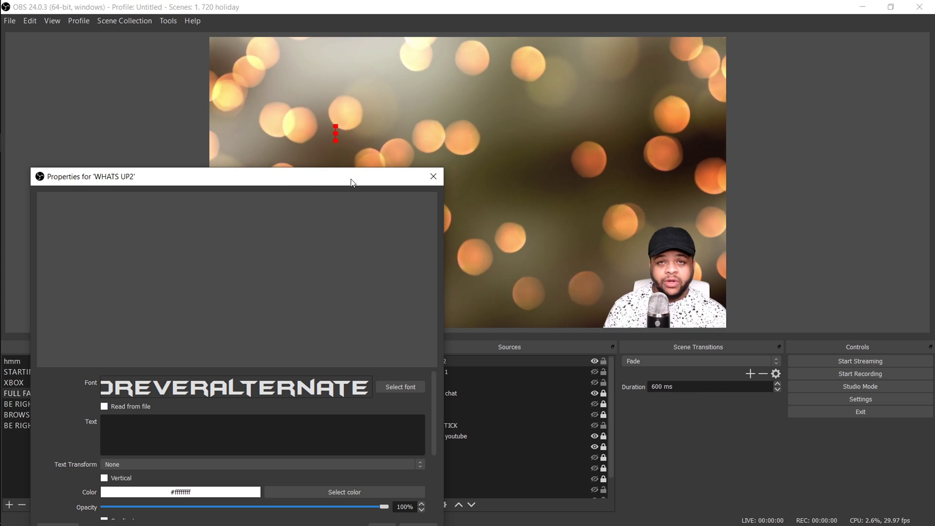
pyautogui.click(275, 430)
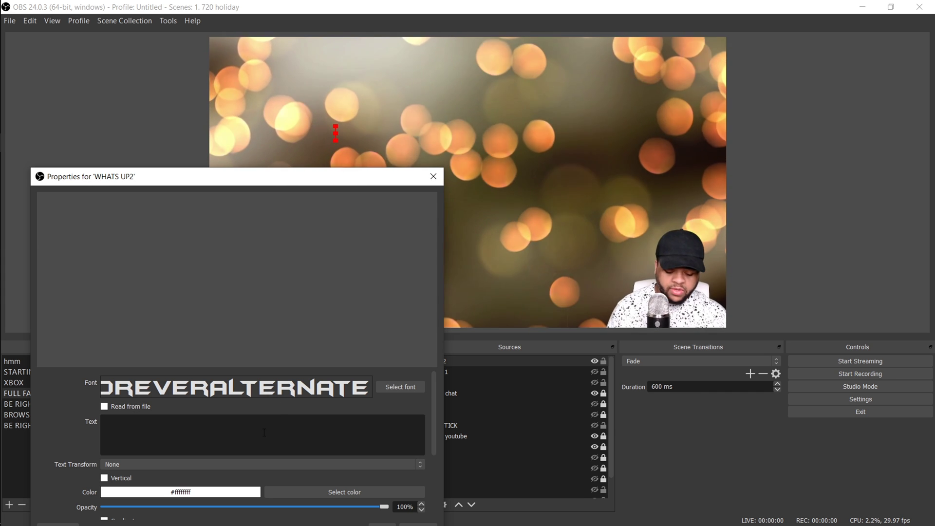
pyautogui.write('WHATS UP')
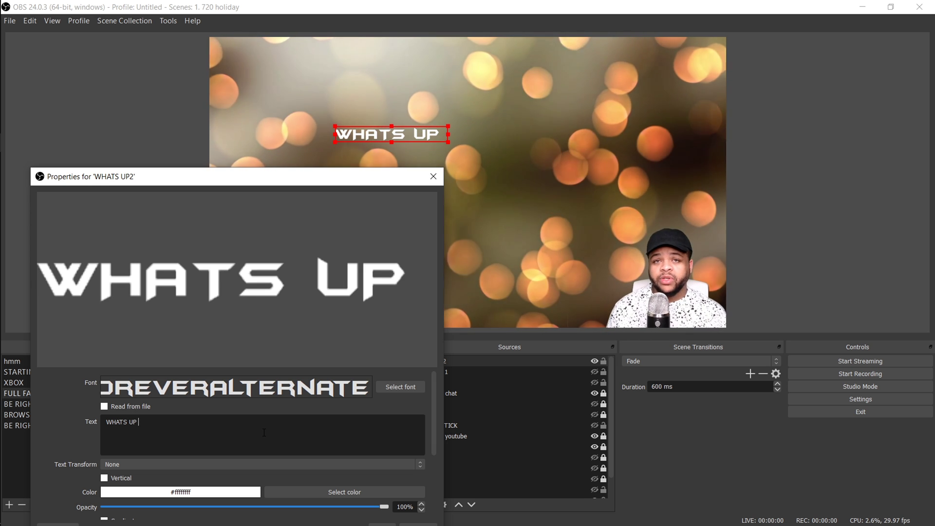
pyautogui.press('BackSpace')
pyautogui.press('BackSpace')
pyautogui.press('BackSpace')
pyautogui.press('BackSpace')
pyautogui.press('BackSpace')
pyautogui.press('BackSpace')
pyautogui.press('BackSpace')
pyautogui.press('BackSpace')
pyautogui.press('BackSpace')
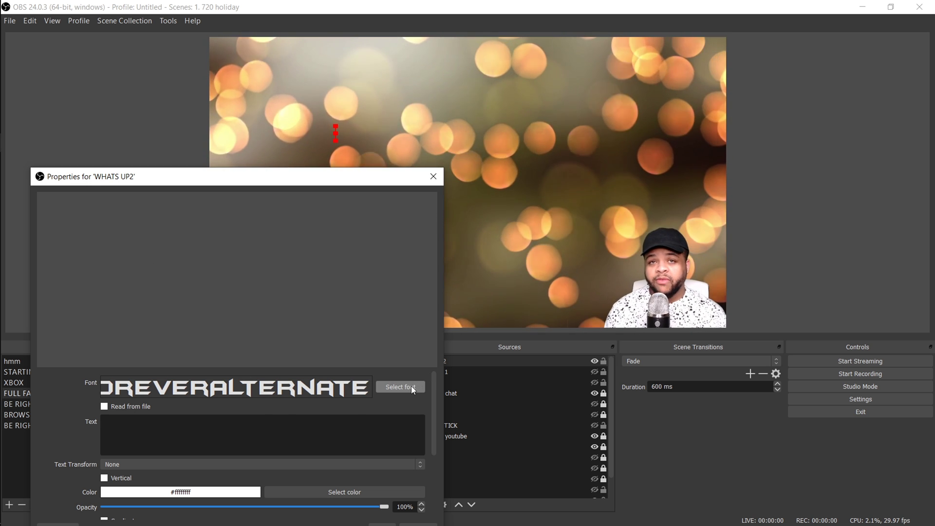
# Step: Set the font size to 72, test-type 'WHATS UP', then clear the text
pyautogui.click(412, 386)
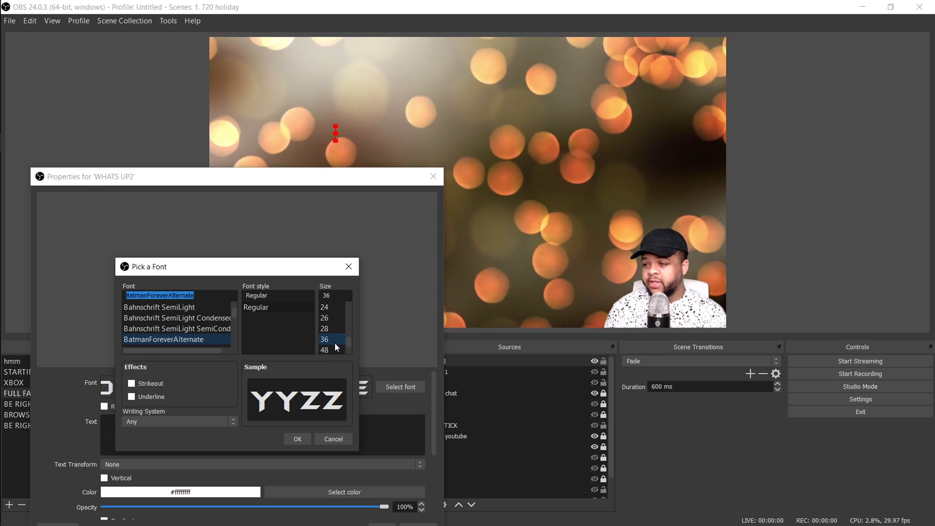
pyautogui.scroll(-1, 334, 347)
pyautogui.click(333, 338)
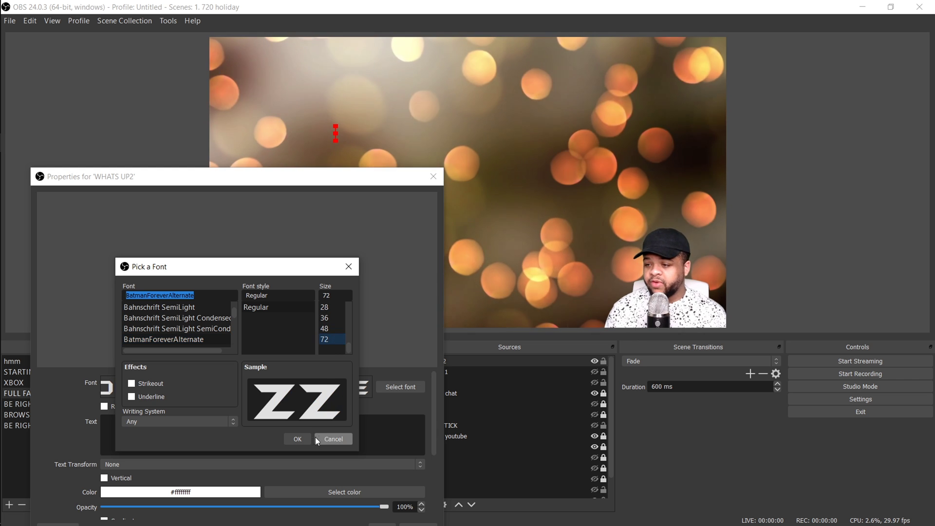
pyautogui.click(305, 438)
pyautogui.write('WHATS UP')
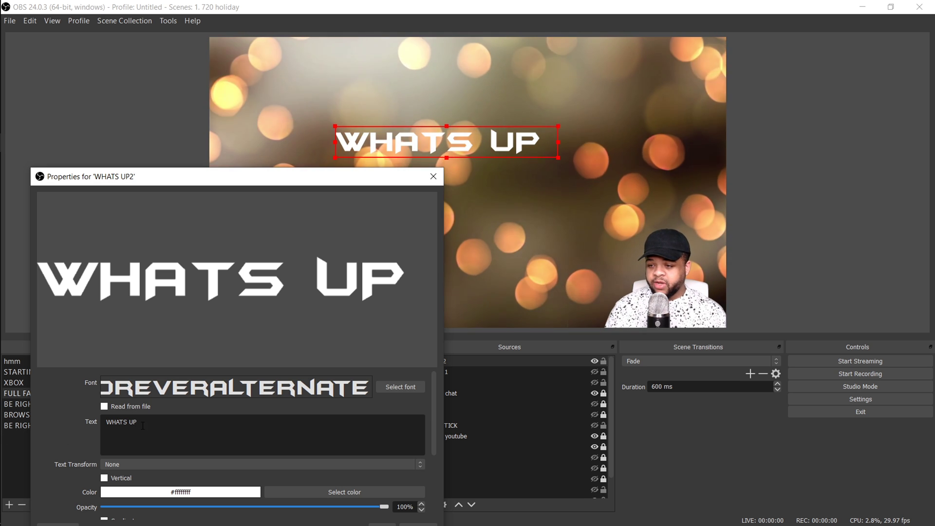
pyautogui.press('BackSpace')
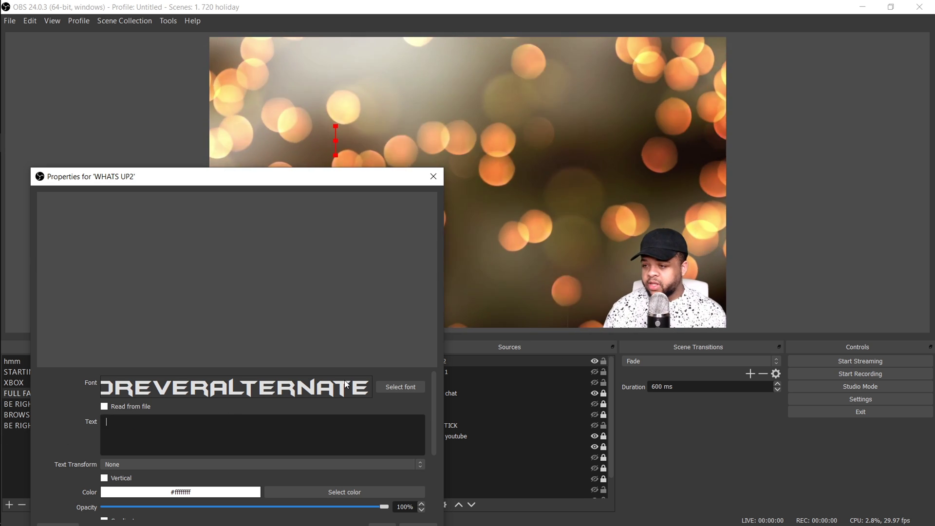
# Step: Raise the font size to 100
pyautogui.click(399, 386)
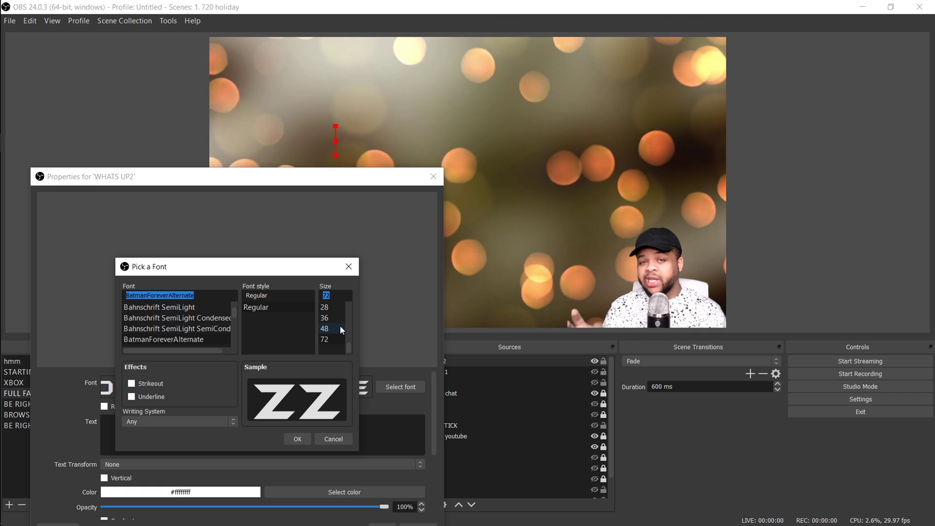
pyautogui.write('100')
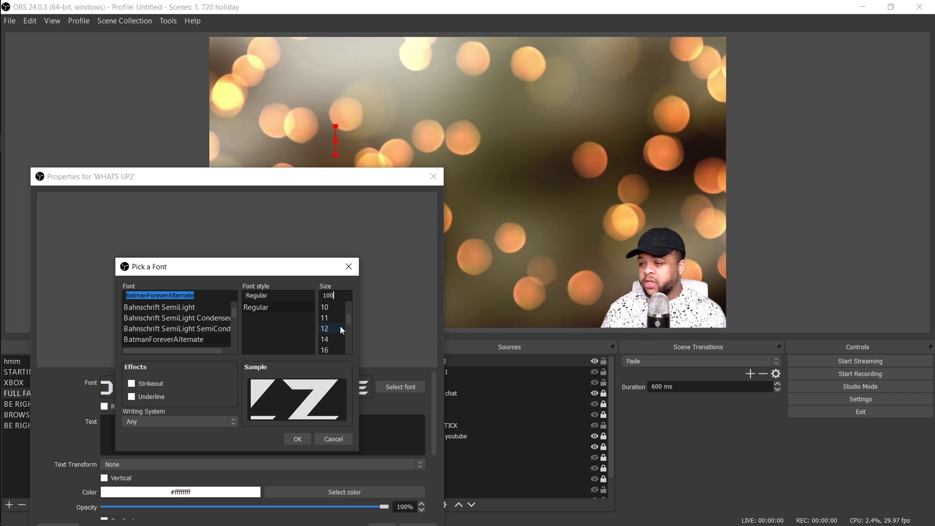
pyautogui.click(291, 440)
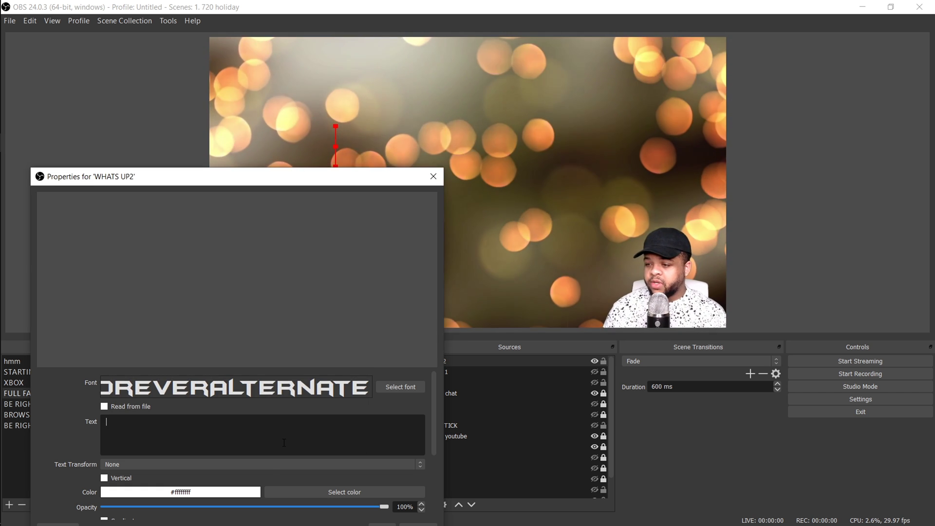
# Step: Enter 'WHATS UP' as the source text and place it at the top centre of the scene
pyautogui.click(284, 442)
pyautogui.write('WHATS UP')
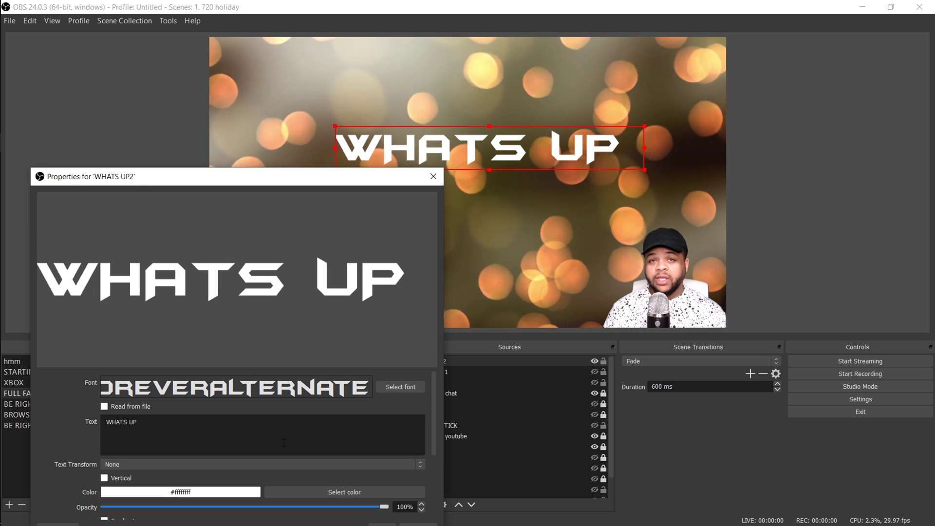
pyautogui.moveTo(398, 155); pyautogui.dragTo(381, 111)
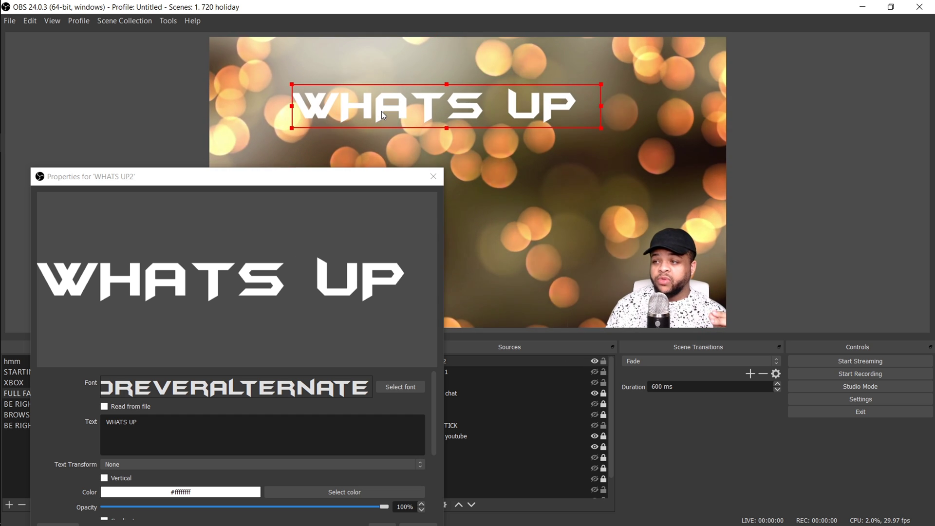
pyautogui.click(176, 130)
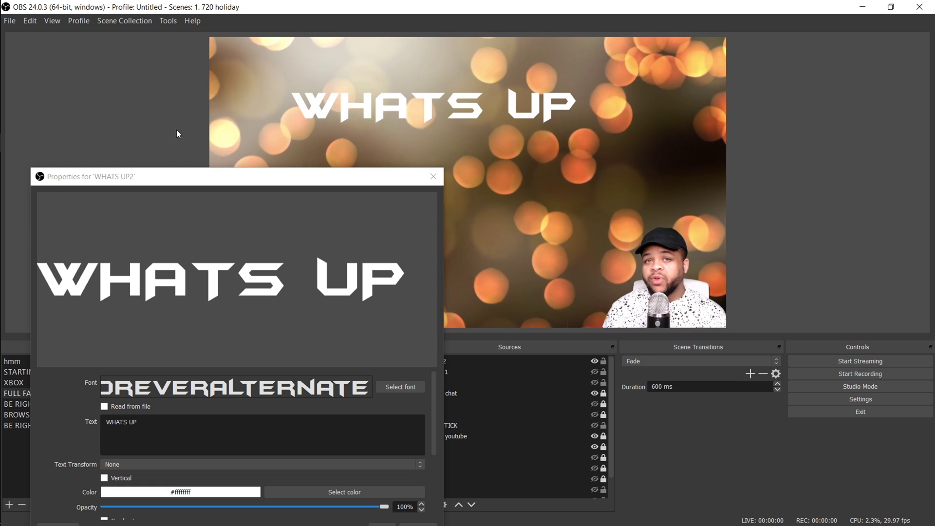